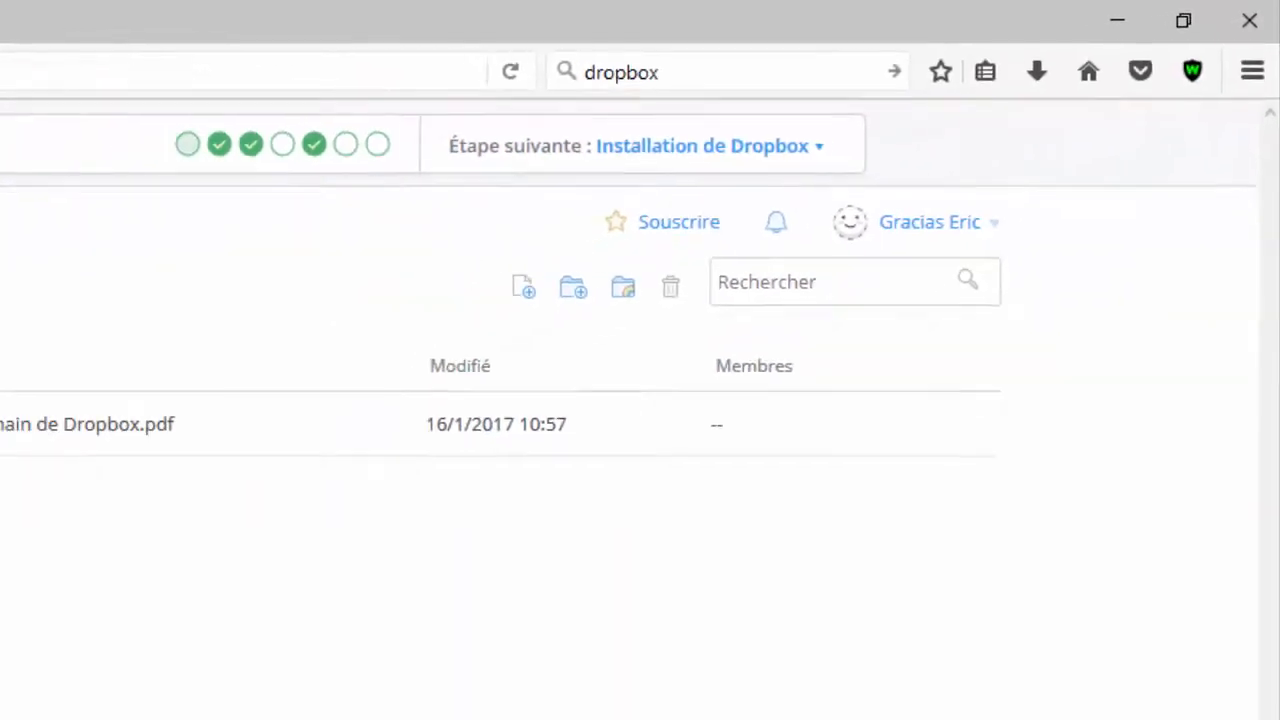
Go to 'Demandes de fichiers' in the sidebar and start a new file request
{"action": "left_click", "coordinate": [257, 463]}
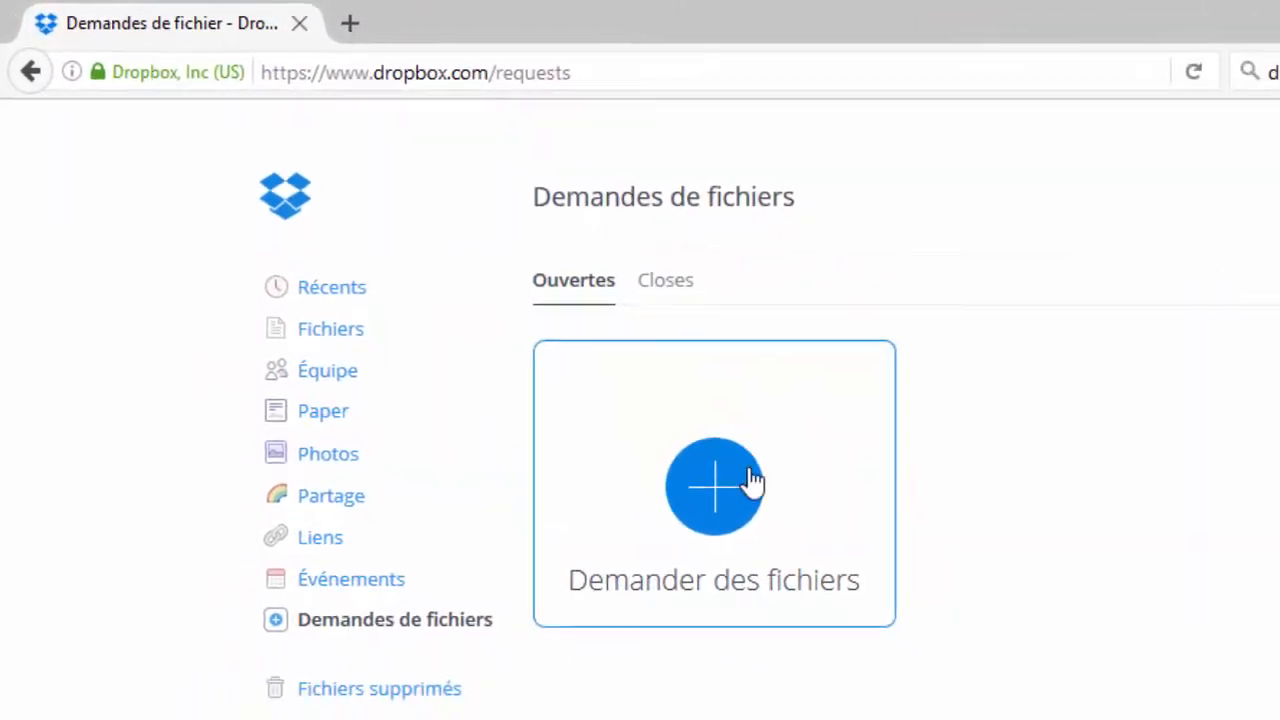
{"action": "left_click", "coordinate": [716, 485]}
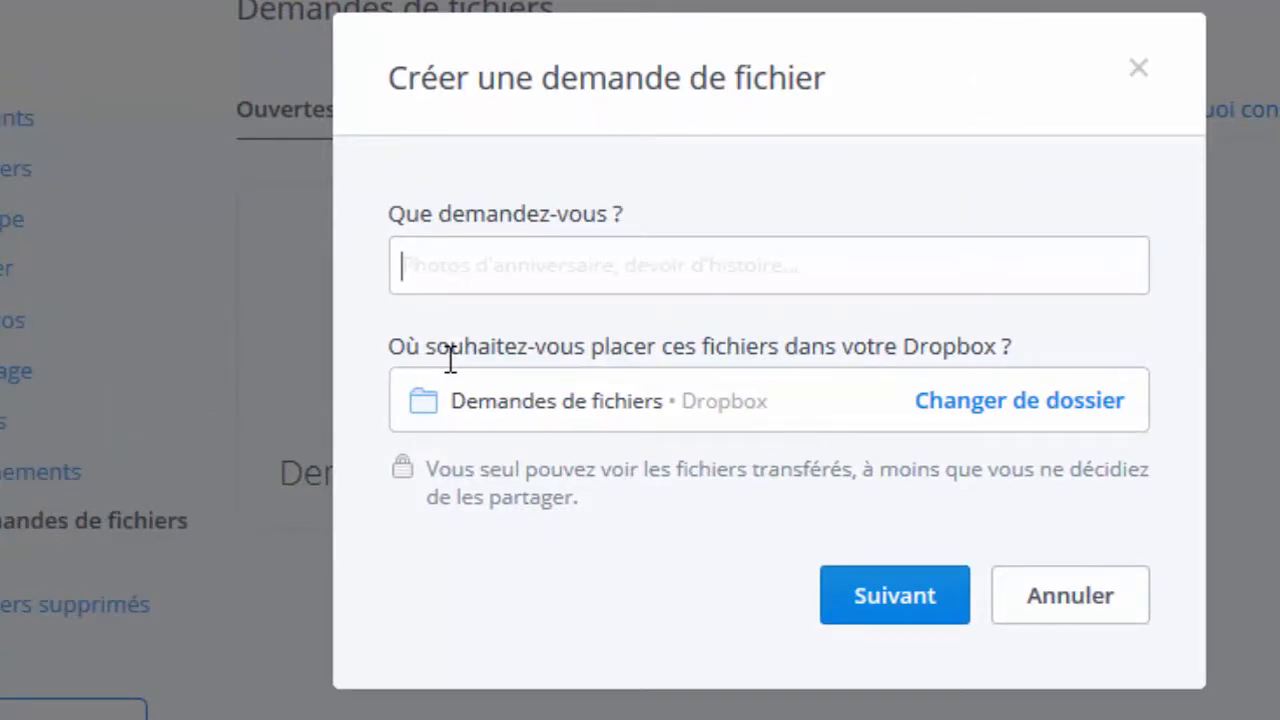
Create a file request named 'Devoir gymnastique' in the default Demandes de fichiers folder
{"action": "type", "text": "Ph"}
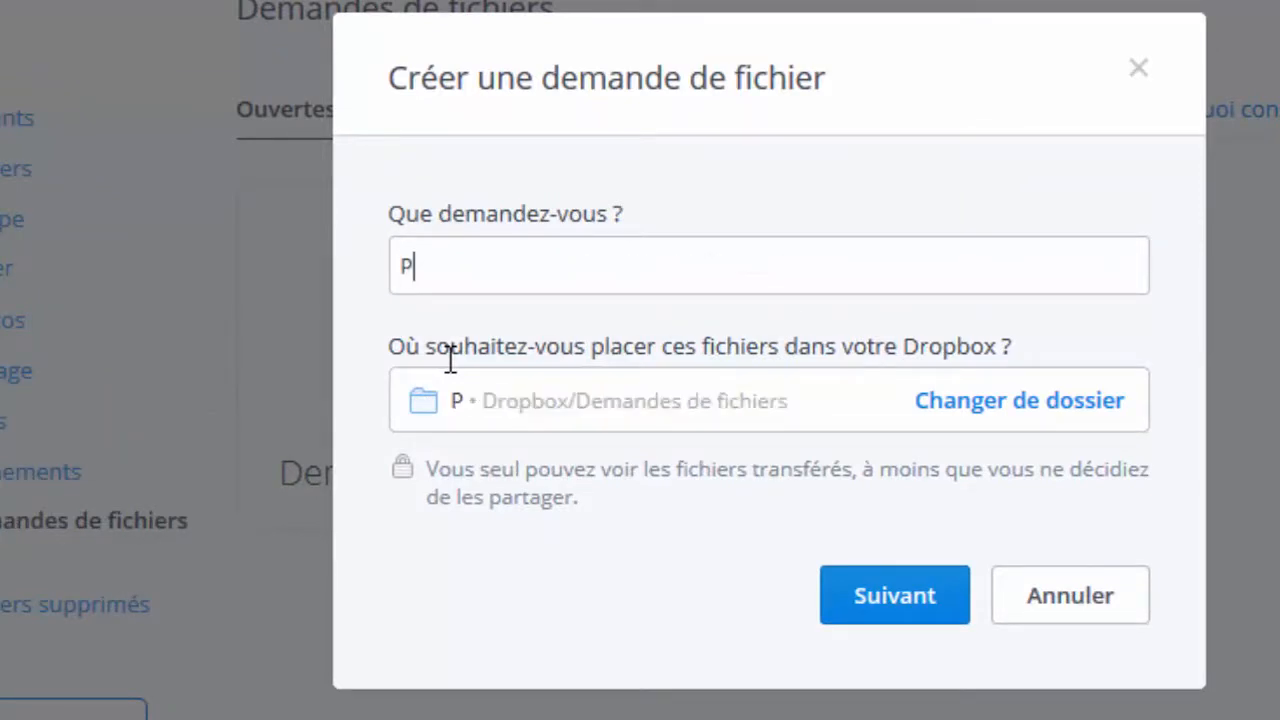
{"action": "key", "text": "BackSpace"}
{"action": "key", "text": "BackSpace"}
{"action": "type", "text": "Devoir "}
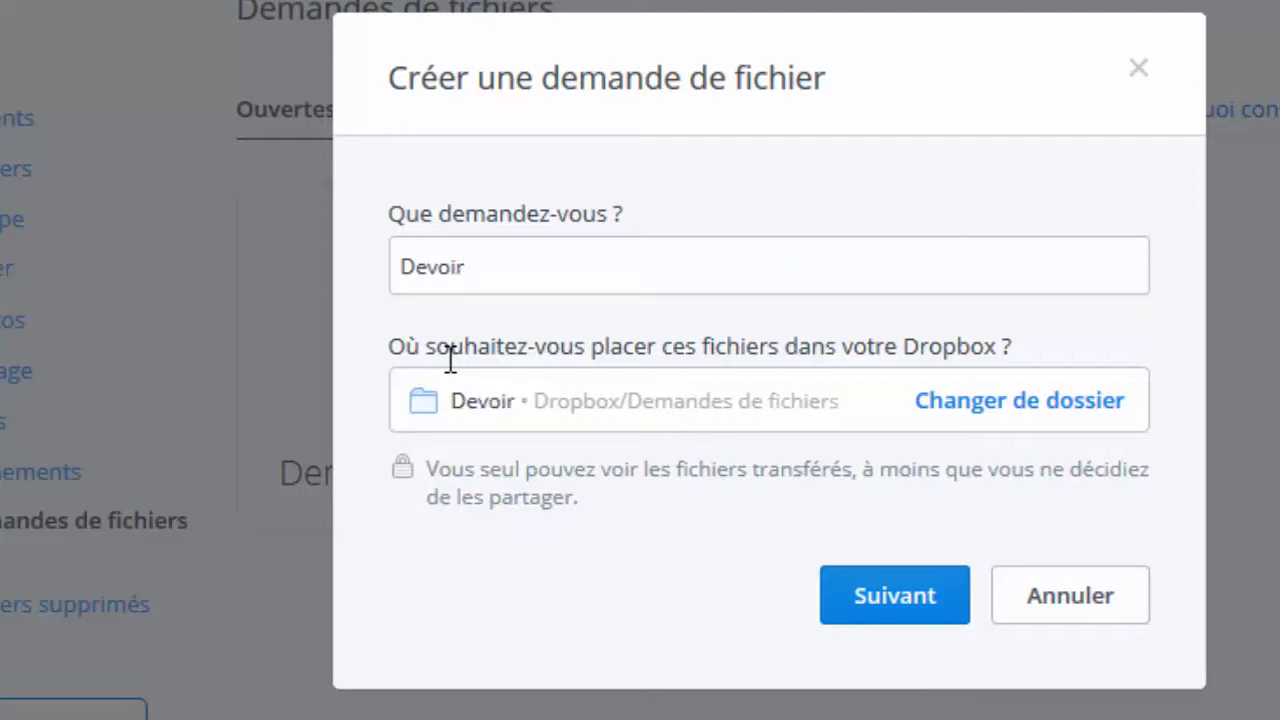
{"action": "type", "text": "gum"}
{"action": "key", "text": "BackSpace"}
{"action": "key", "text": "BackSpace"}
{"action": "type", "text": "um"}
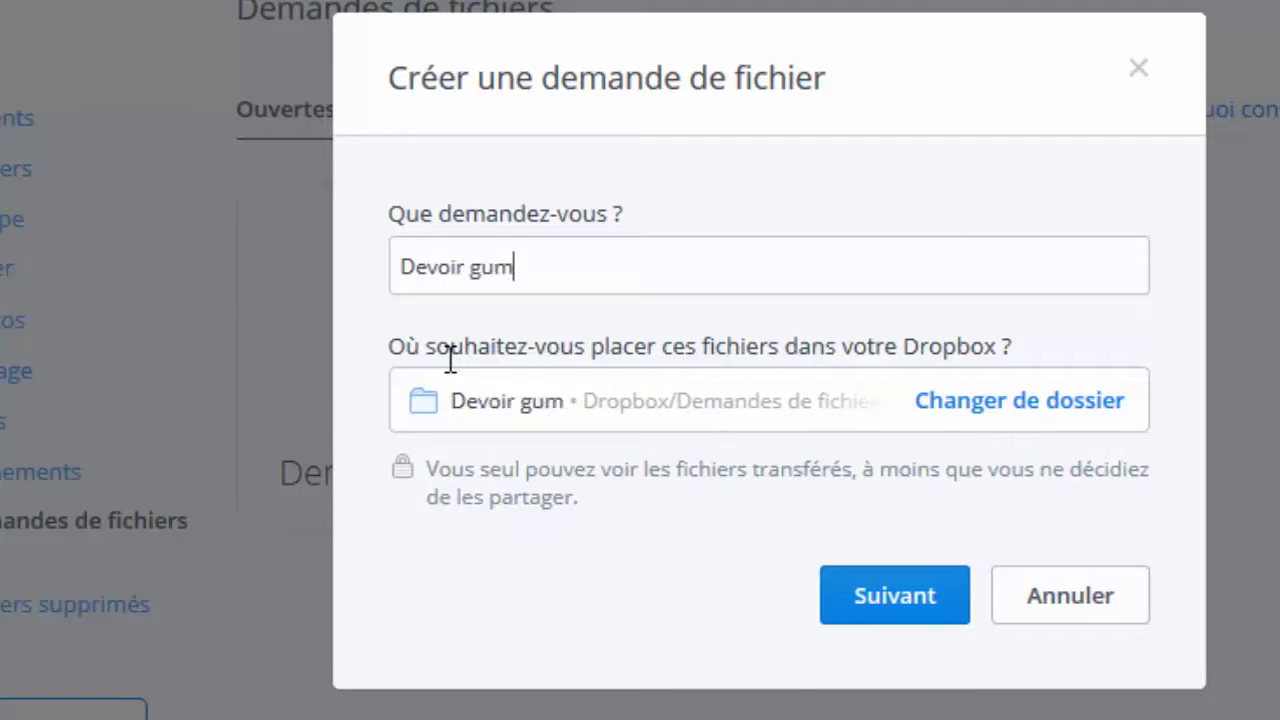
{"action": "key", "text": "BackSpace"}
{"action": "key", "text": "BackSpace"}
{"action": "type", "text": "ymnastique"}
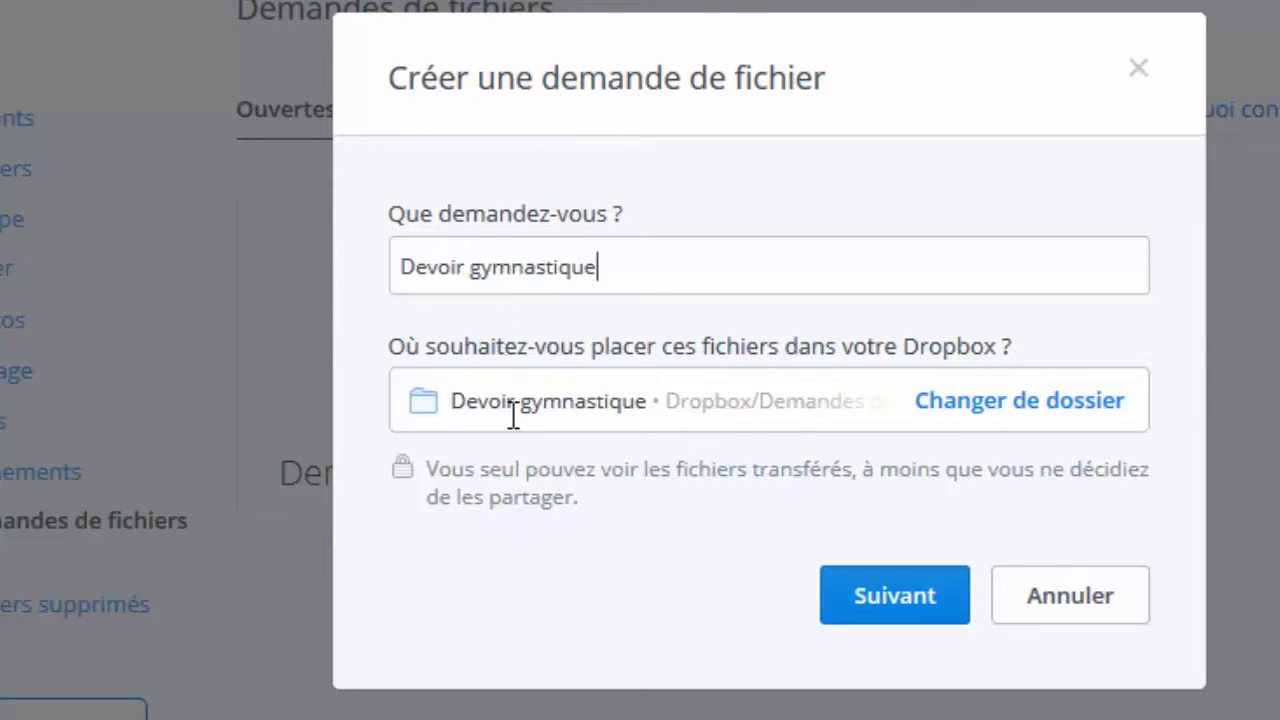
{"action": "left_click", "coordinate": [890, 600]}
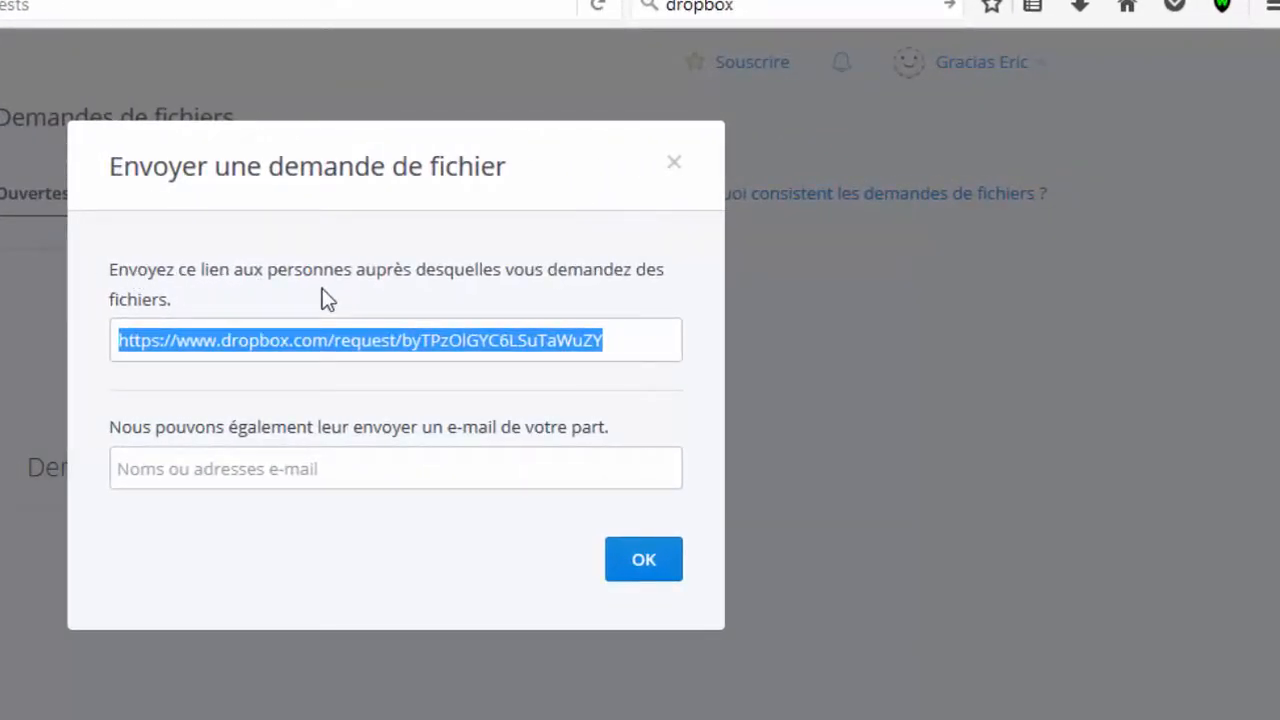
Copy the request link, close the sharing dialog without e-mailing, and minimise the browser
{"action": "right_click", "coordinate": [339, 343]}
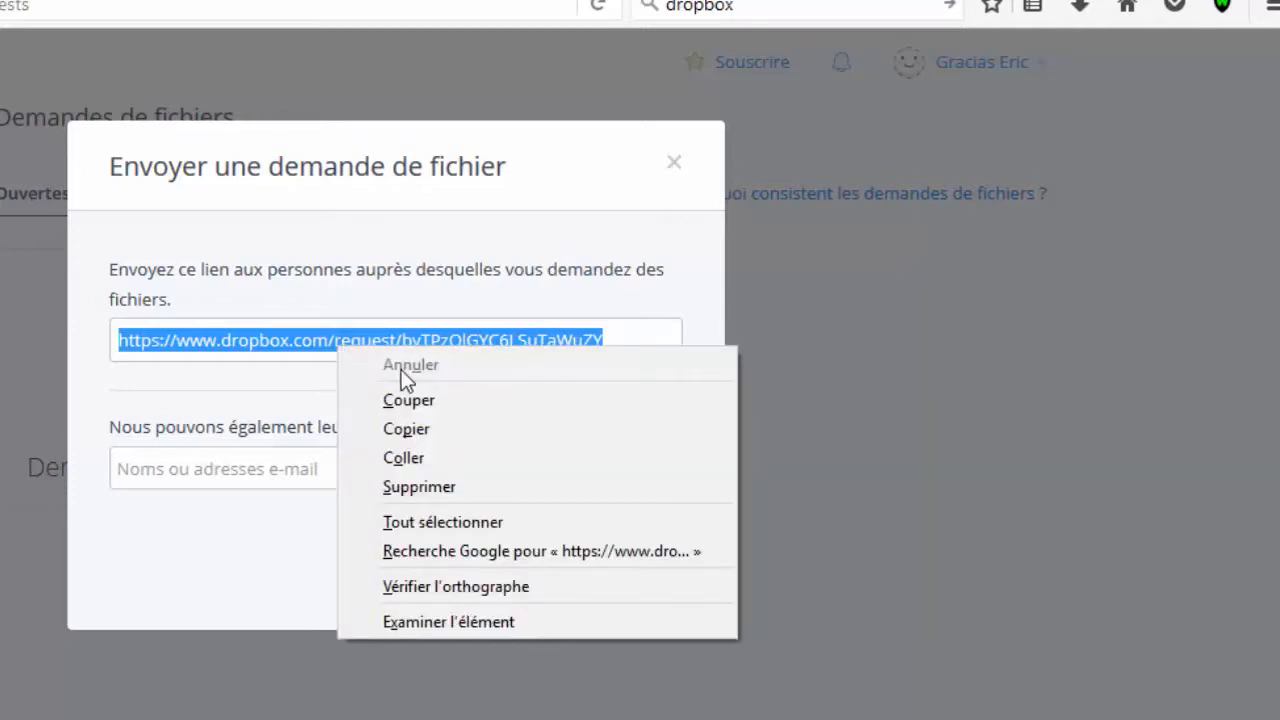
{"action": "left_click", "coordinate": [426, 431]}
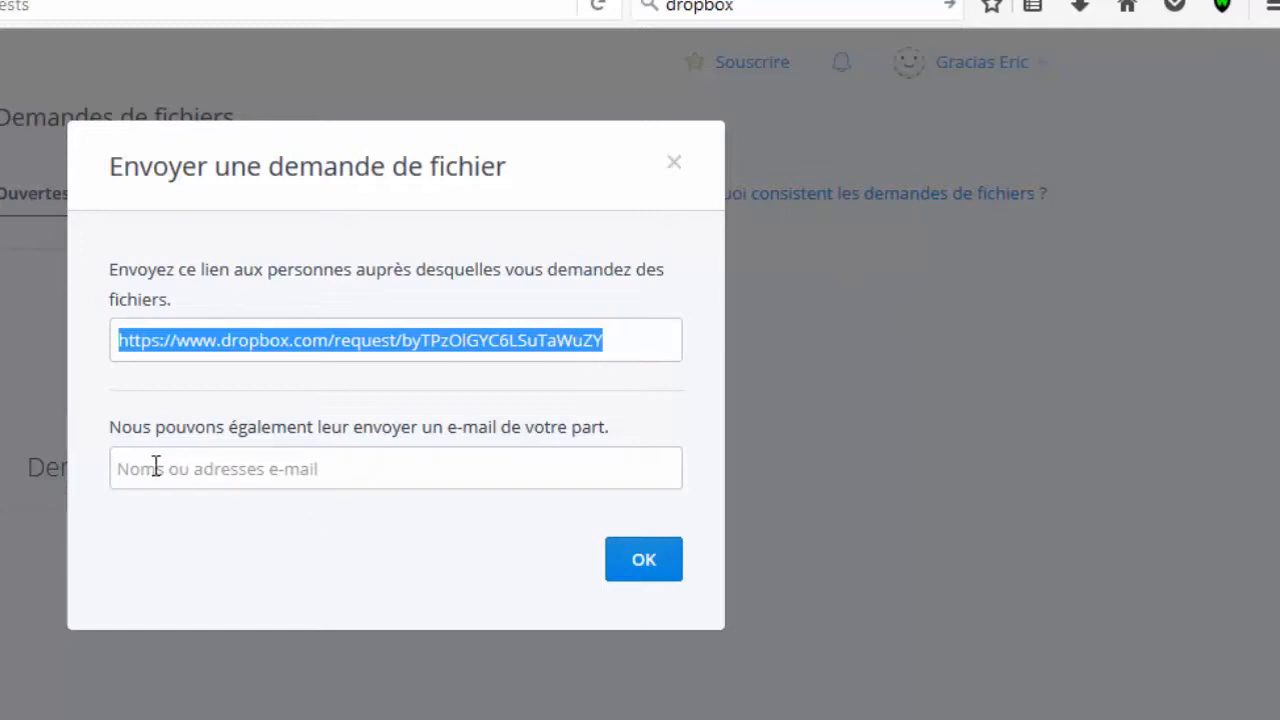
{"action": "left_click", "coordinate": [326, 468]}
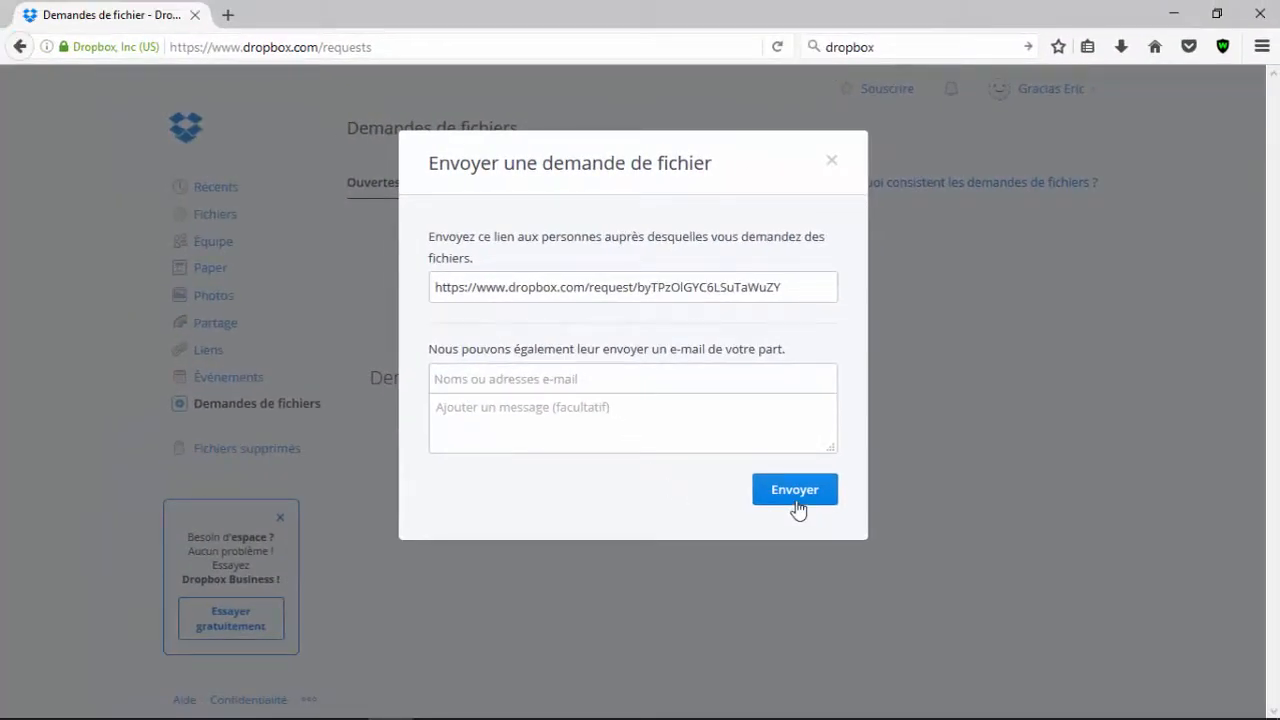
{"action": "left_click", "coordinate": [830, 162]}
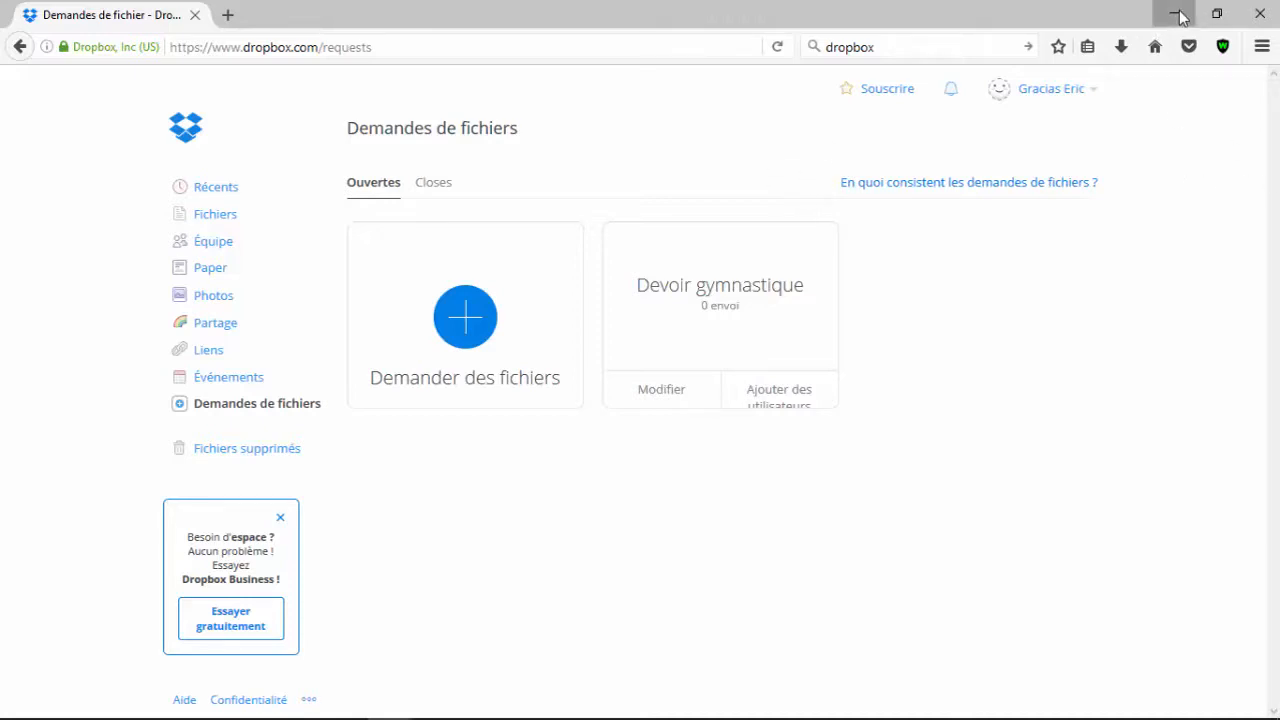
{"action": "left_click", "coordinate": [1176, 15]}
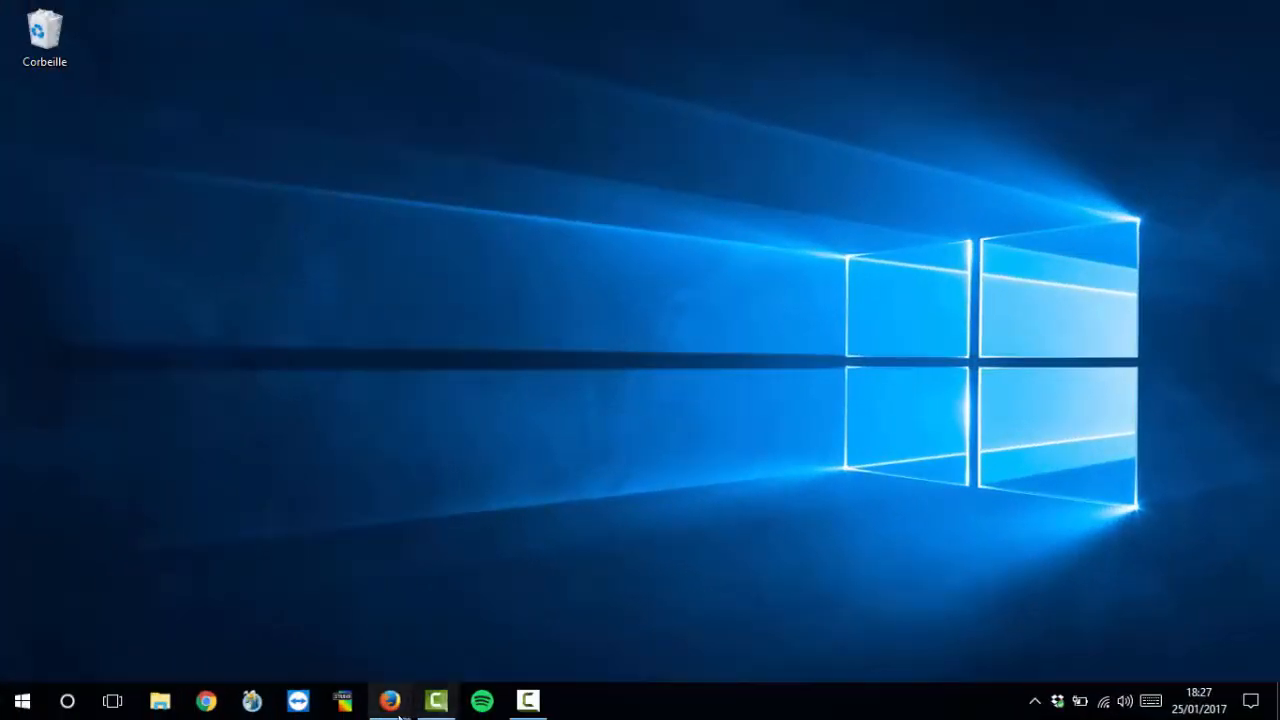
In the private Firefox window, paste the copied request link as the address and load it
{"action": "mouse_move", "coordinate": [390, 702]}
{"action": "left_click", "coordinate": [520, 615]}
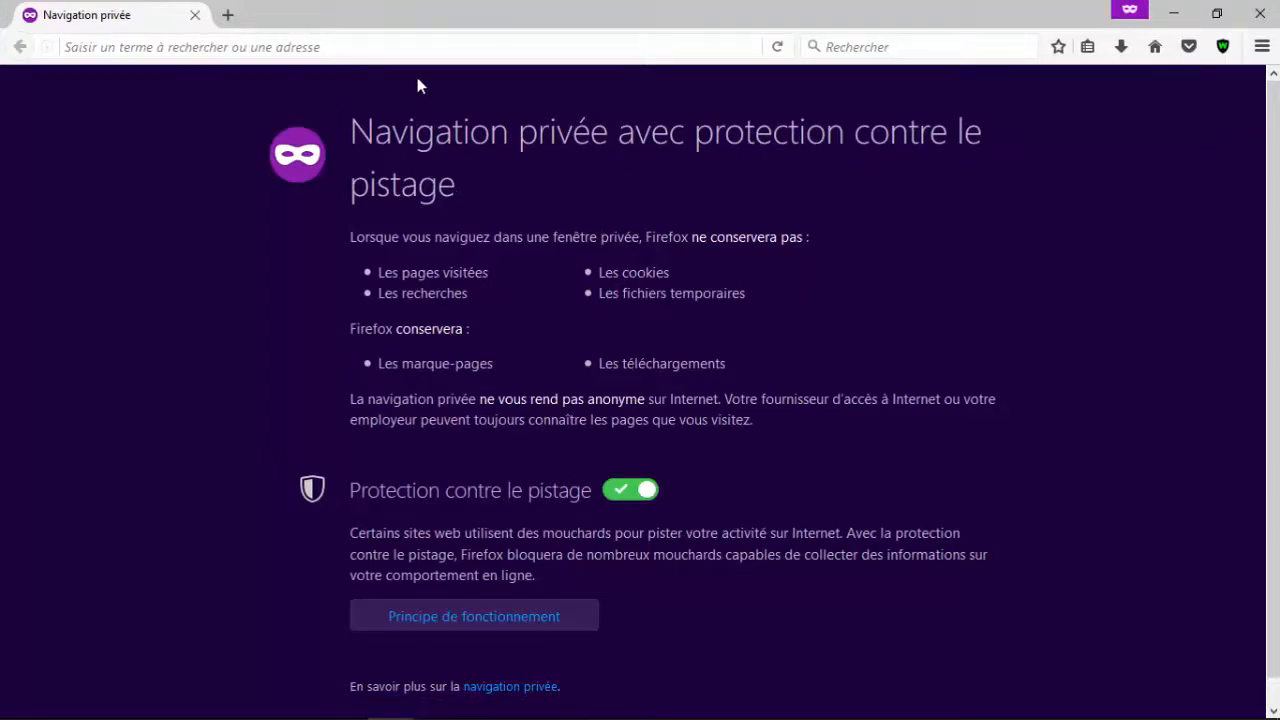
{"action": "right_click", "coordinate": [383, 41]}
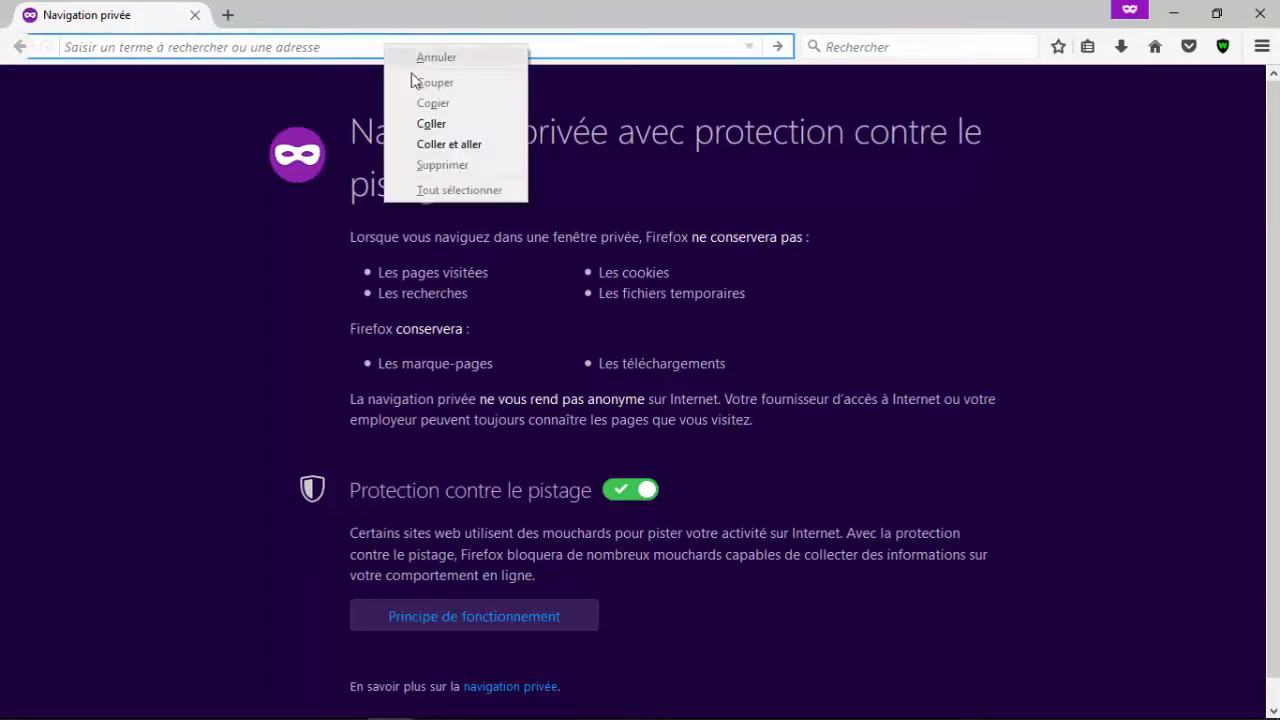
{"action": "left_click", "coordinate": [431, 124]}
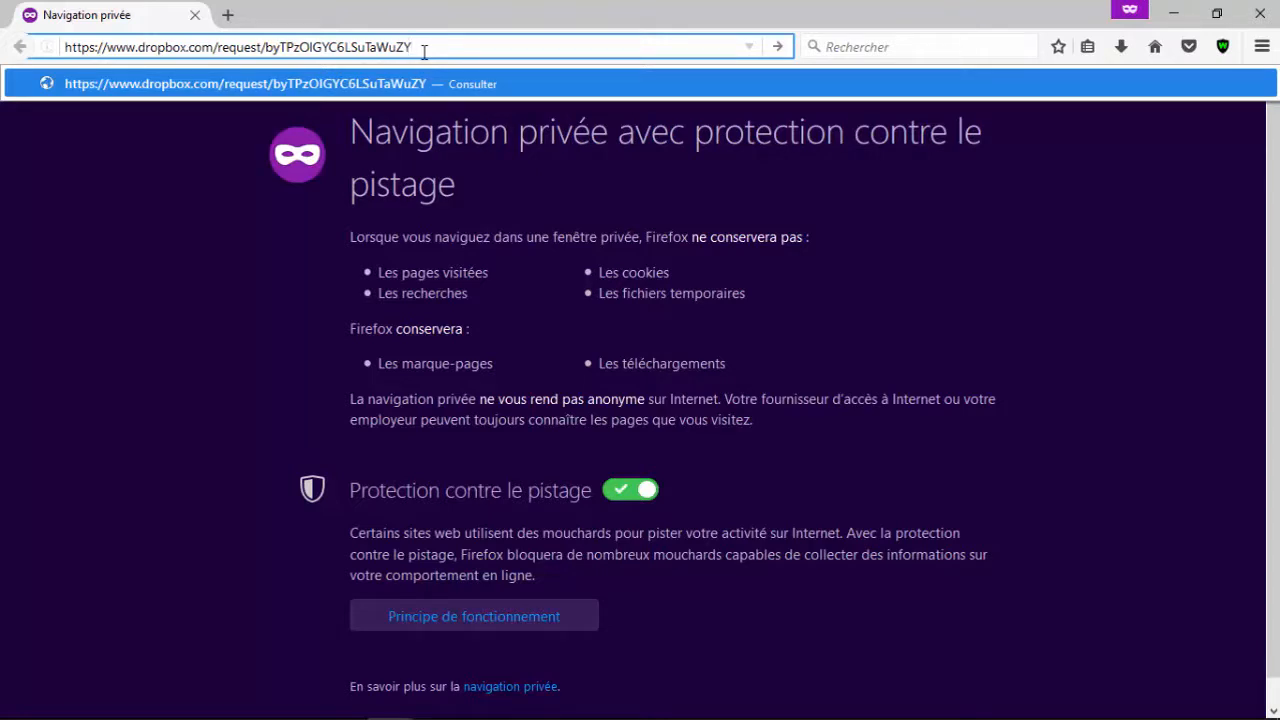
{"action": "key", "text": "Return"}
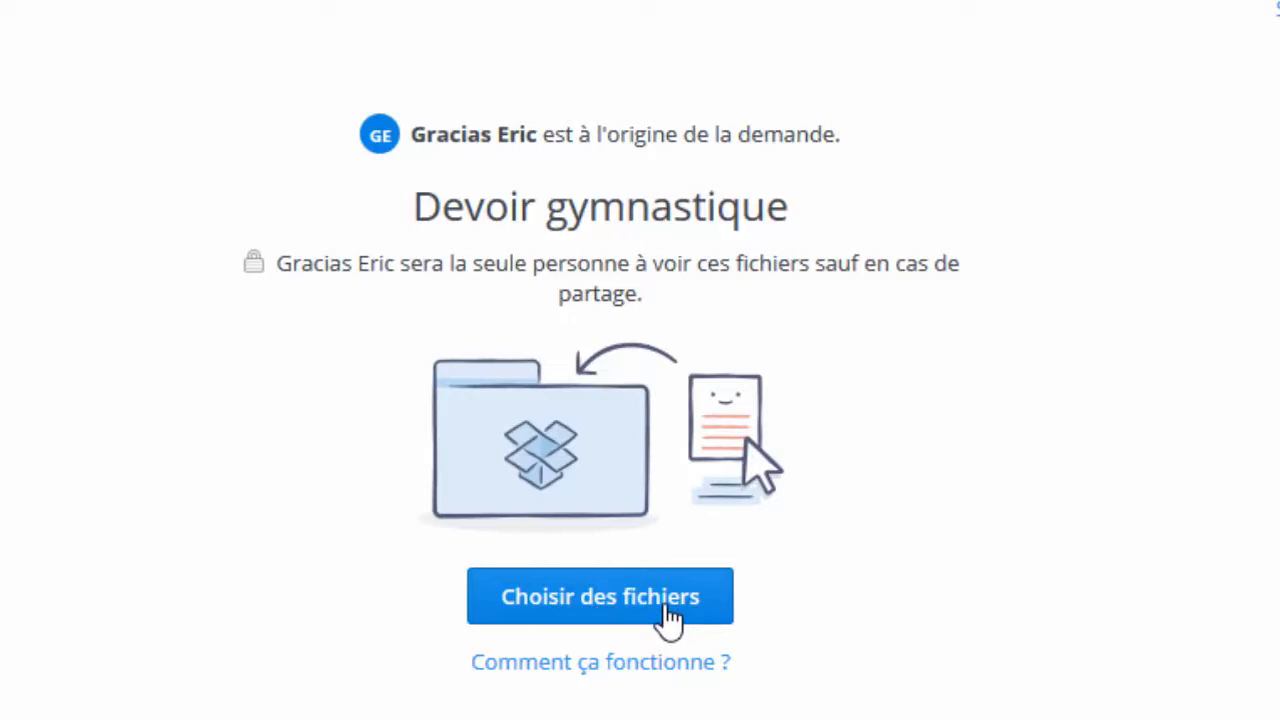
Attach the gymnastics homework document from Documents and index.jpg from Images to the request
{"action": "left_click", "coordinate": [665, 608]}
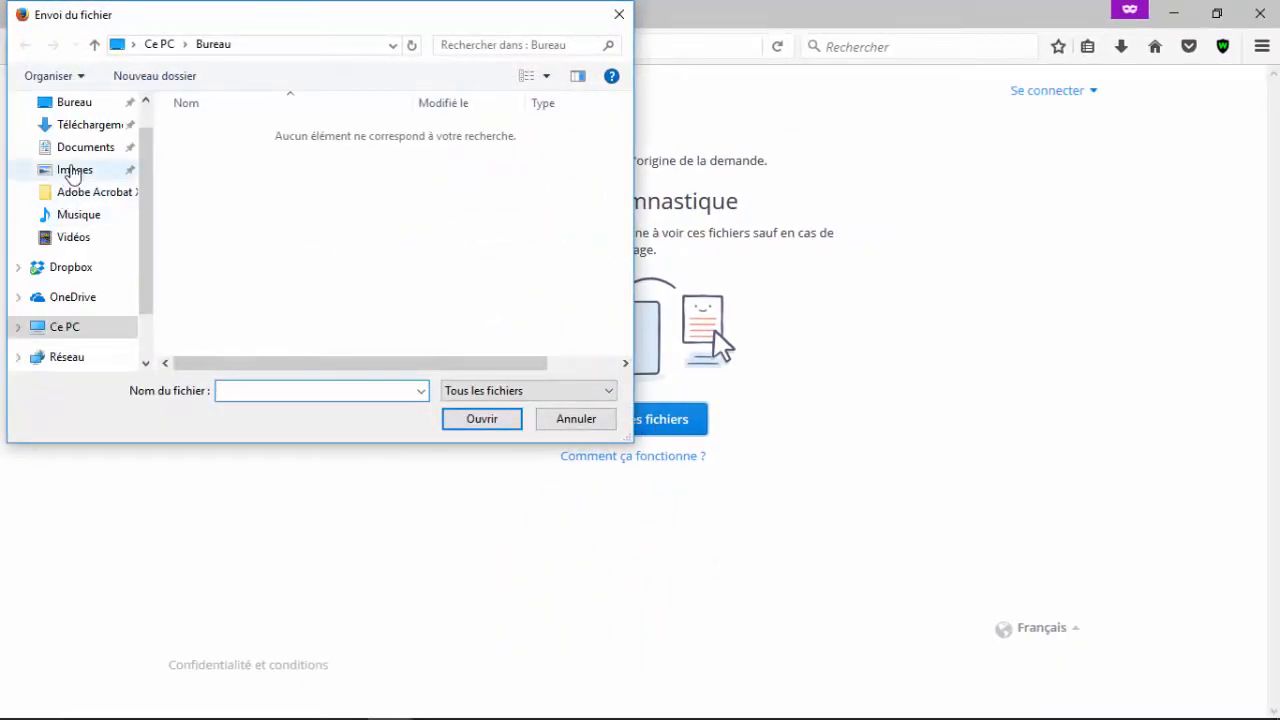
{"action": "left_click", "coordinate": [74, 157]}
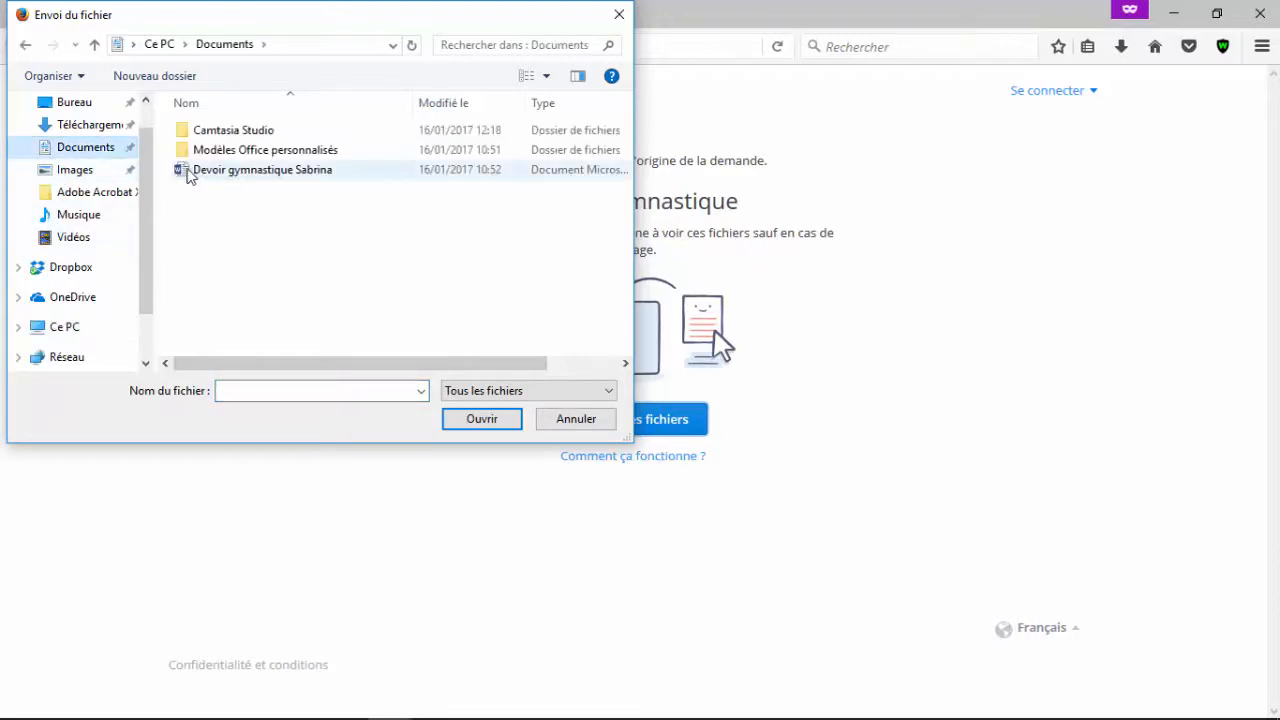
{"action": "double_click", "coordinate": [305, 177]}
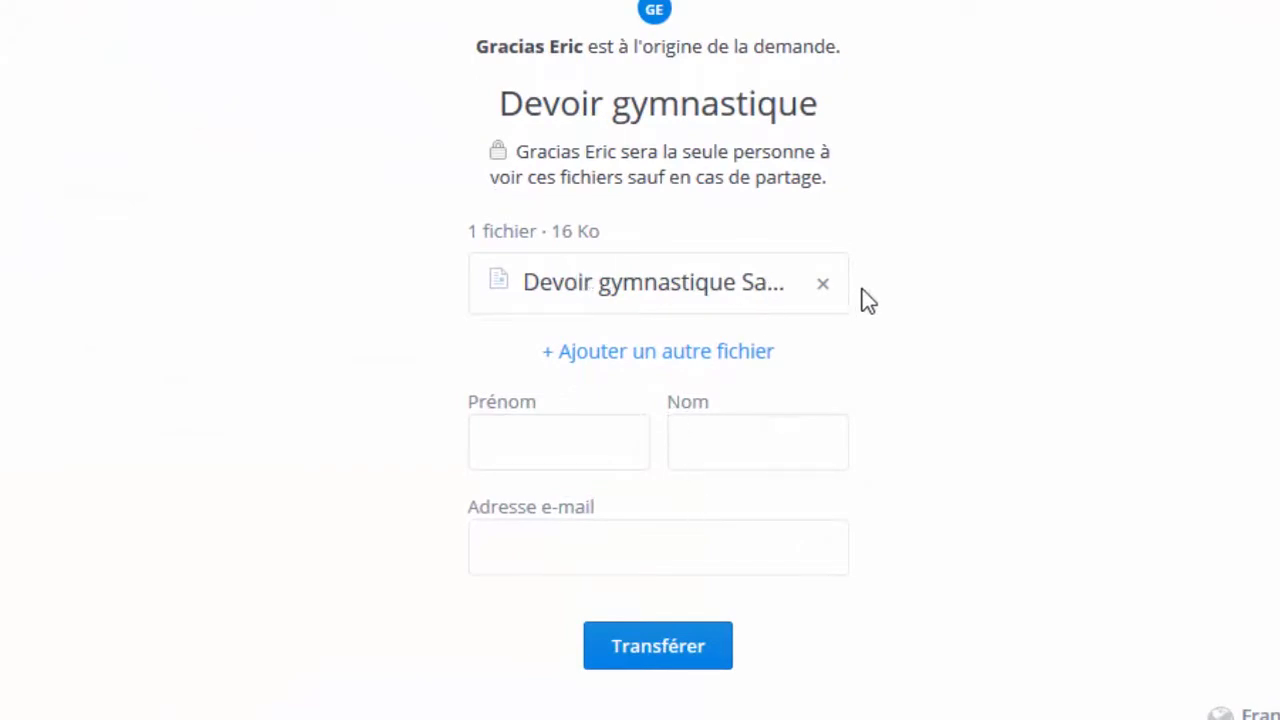
{"action": "left_click", "coordinate": [706, 355]}
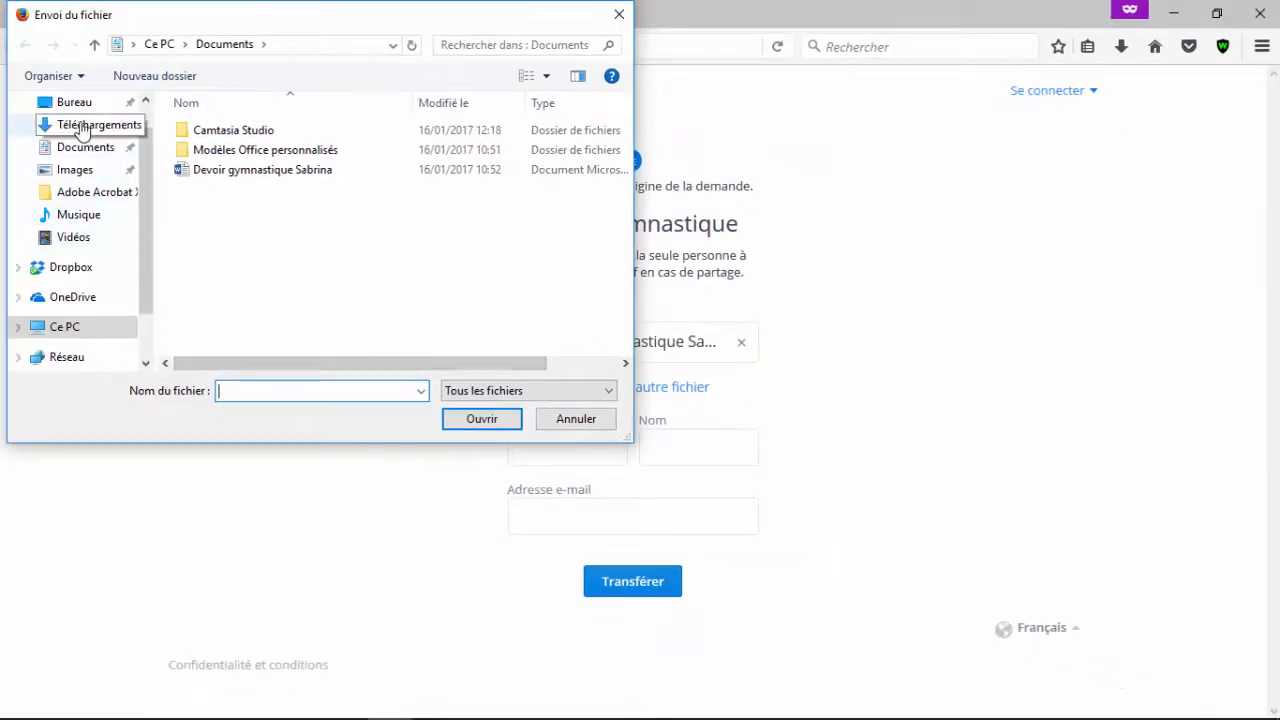
{"action": "left_click", "coordinate": [70, 170]}
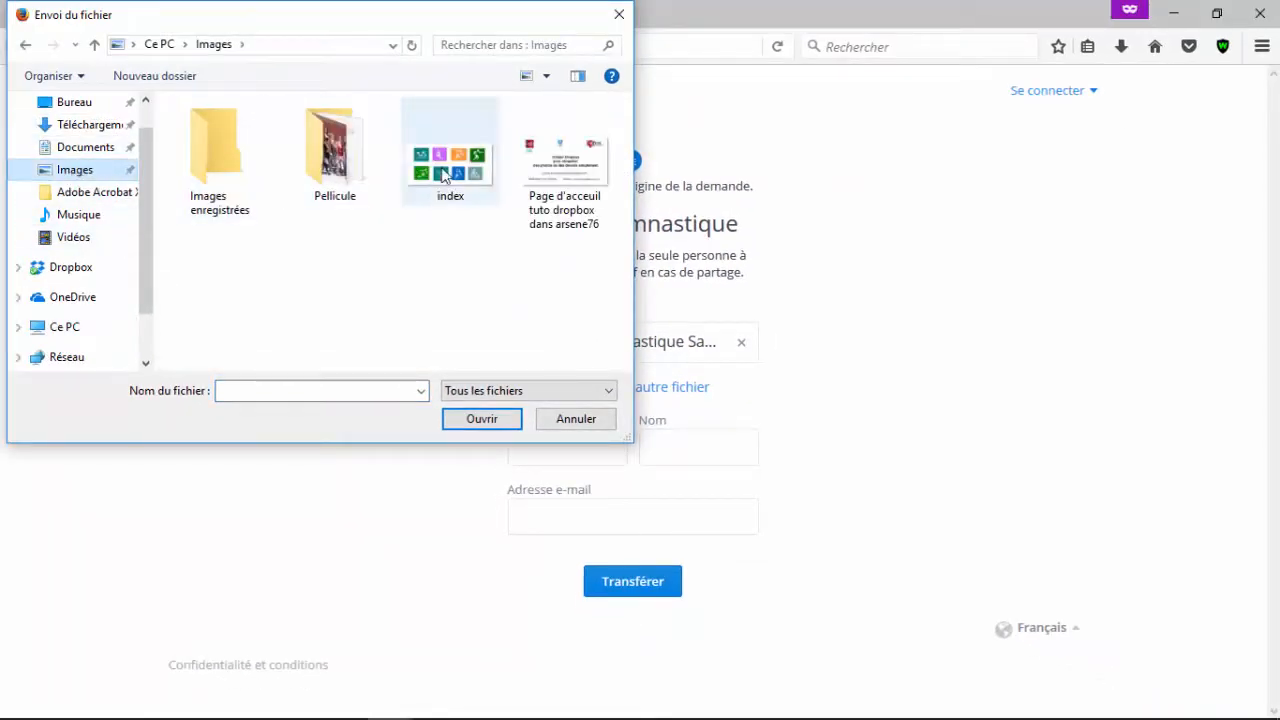
{"action": "double_click", "coordinate": [440, 175]}
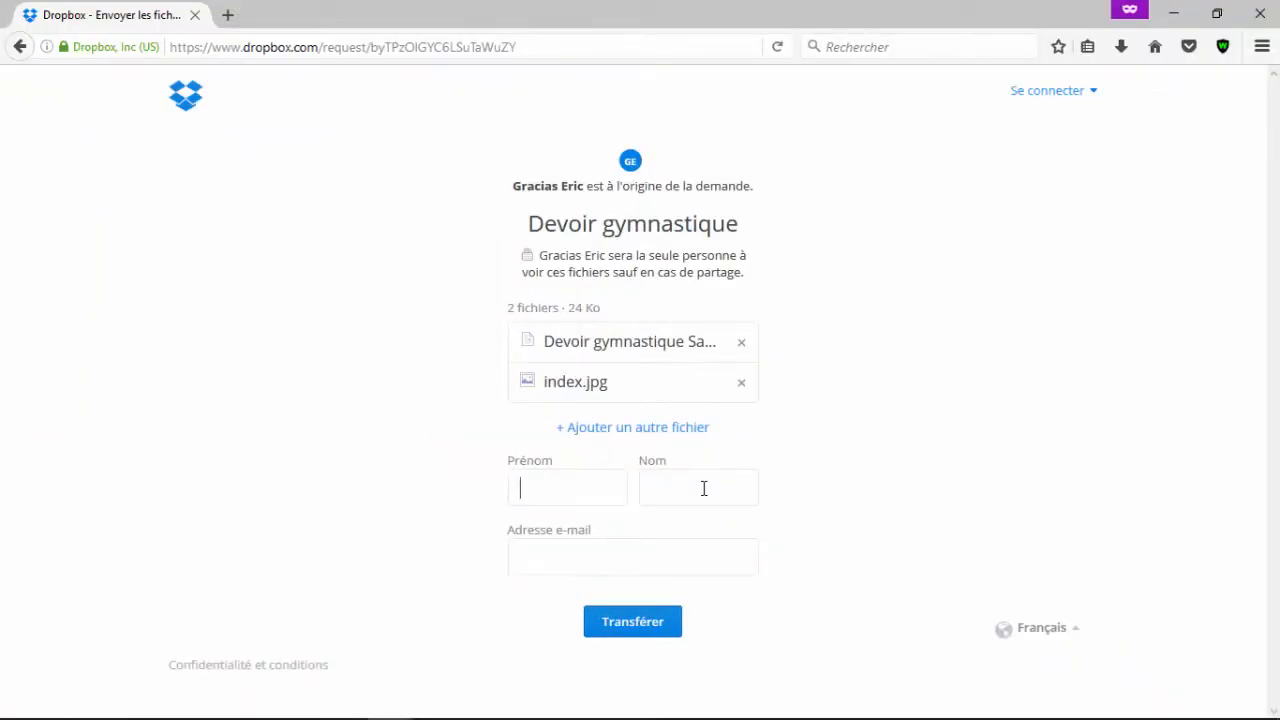
Enter the sender's first name, last name and e-mail address, then transfer both files
{"action": "left_click", "coordinate": [704, 488]}
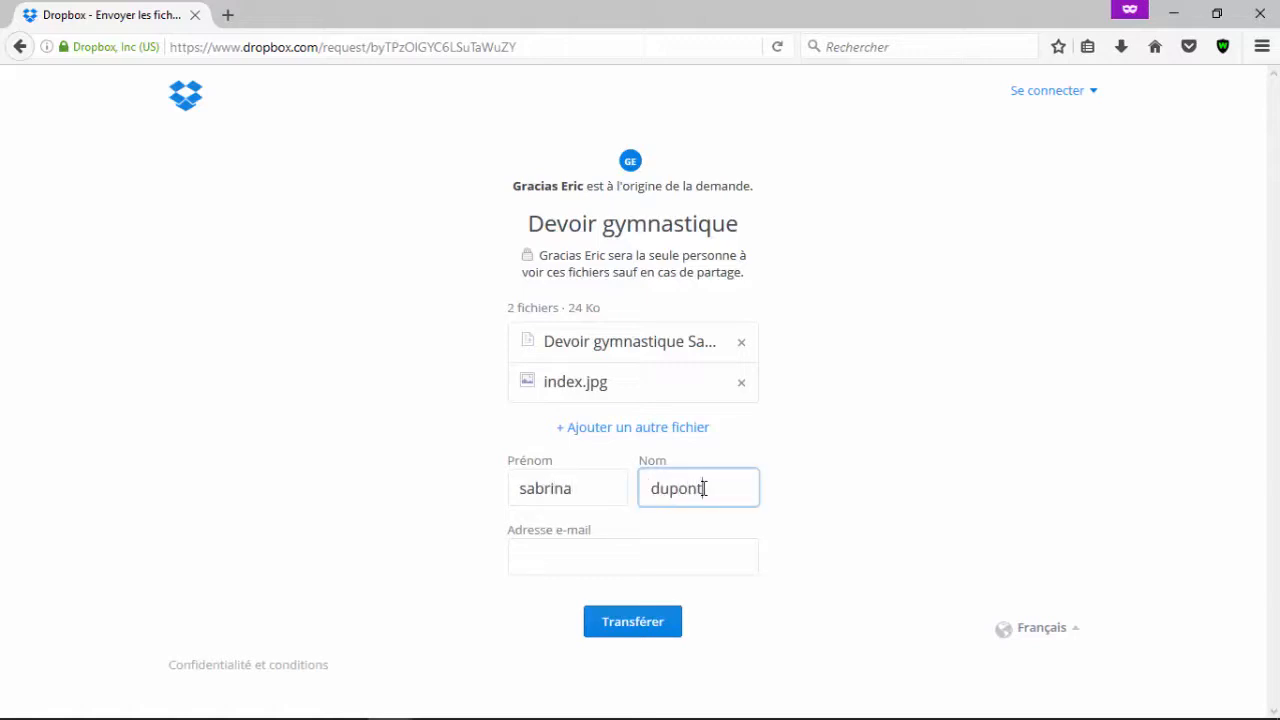
{"action": "key", "text": "Tab"}
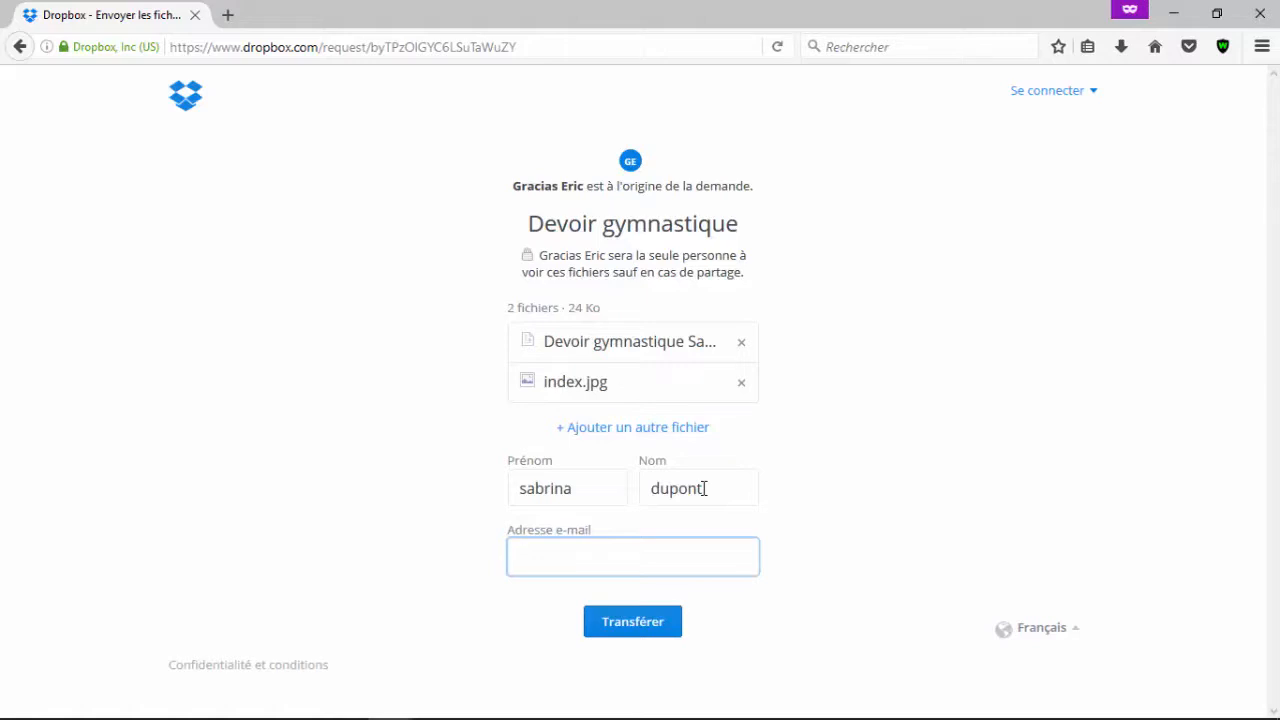
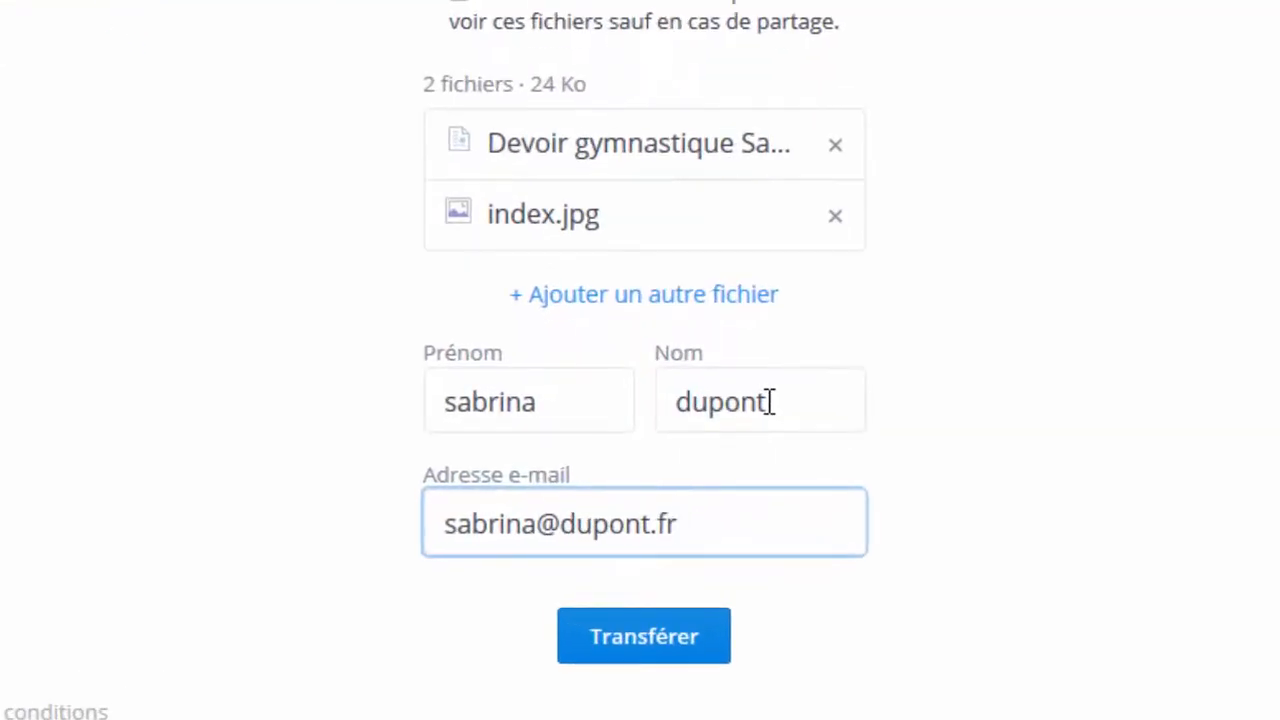
{"action": "left_click", "coordinate": [623, 636]}
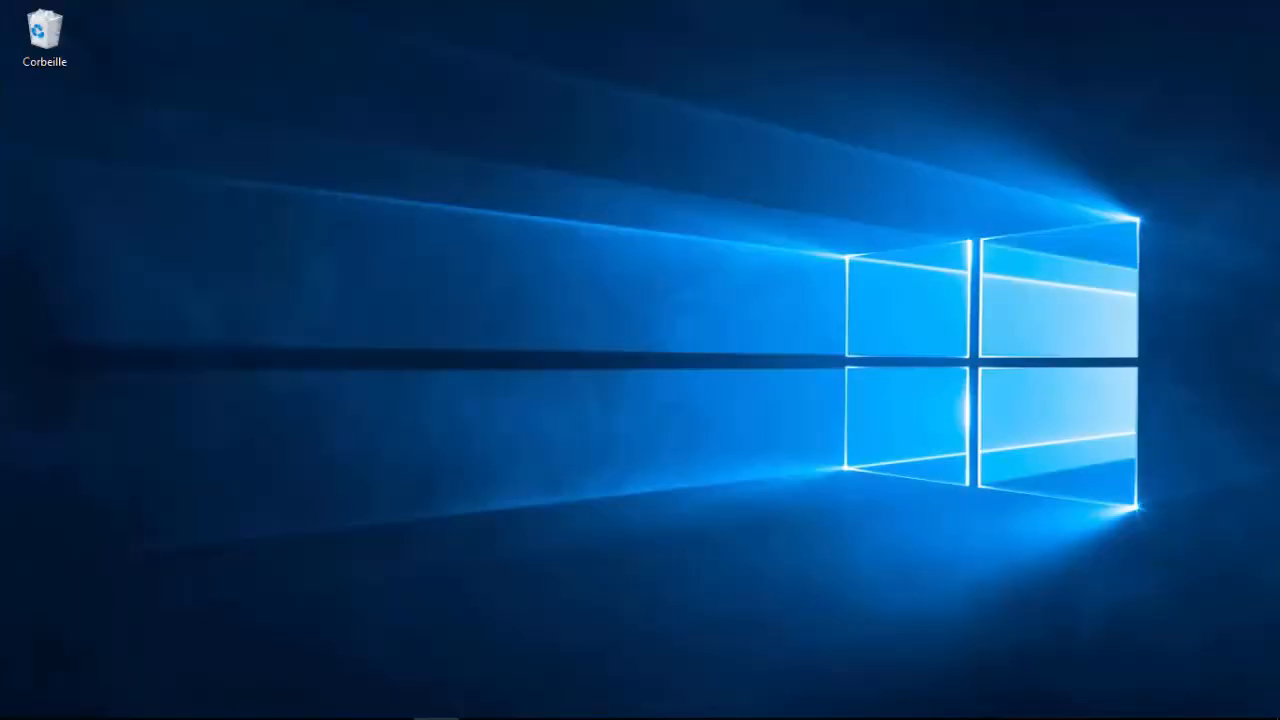
Refresh the File requests page in the main window and open the Devoir gymnastique folder via '2 envois'
{"action": "left_click", "coordinate": [390, 700]}
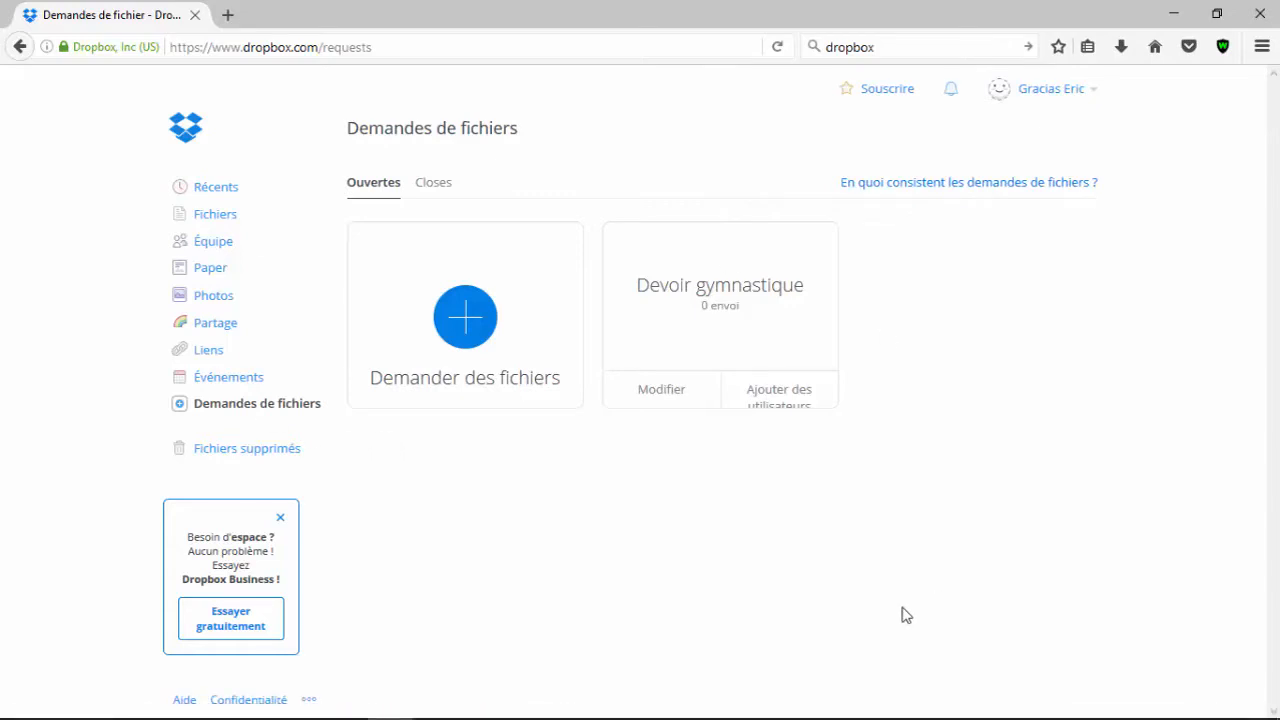
{"action": "key", "text": "F5"}
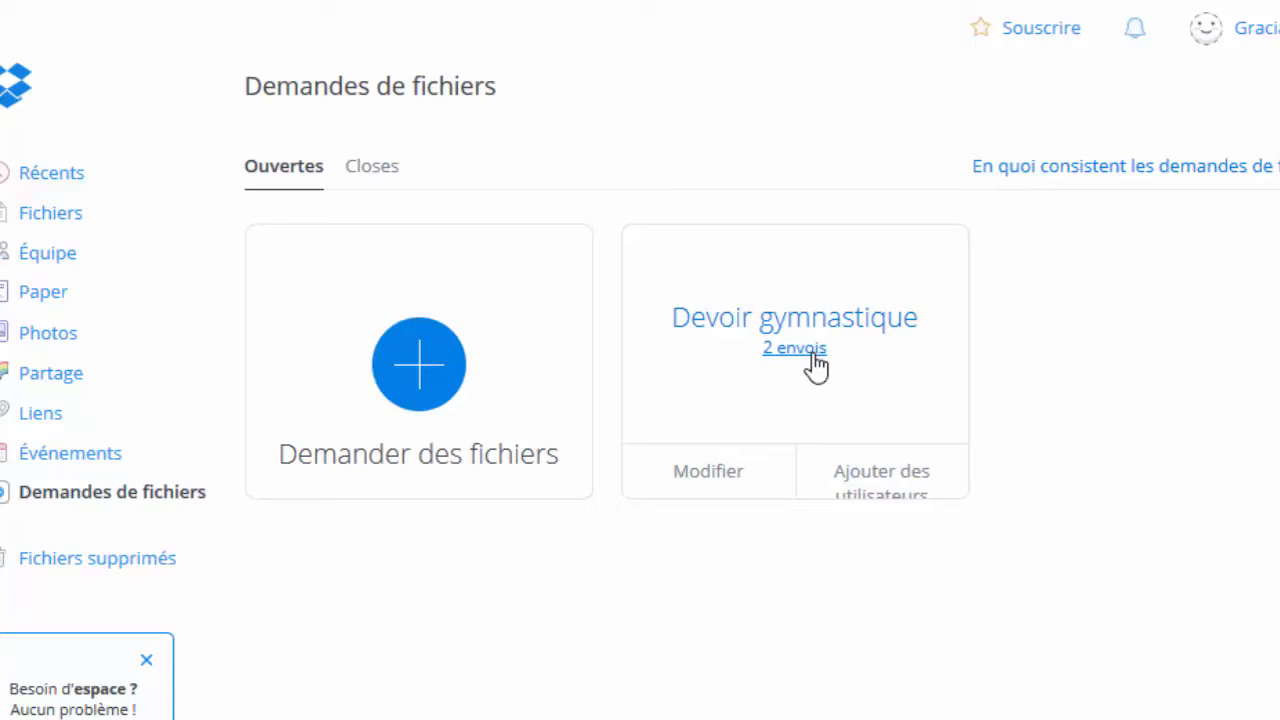
{"action": "left_click", "coordinate": [813, 354]}
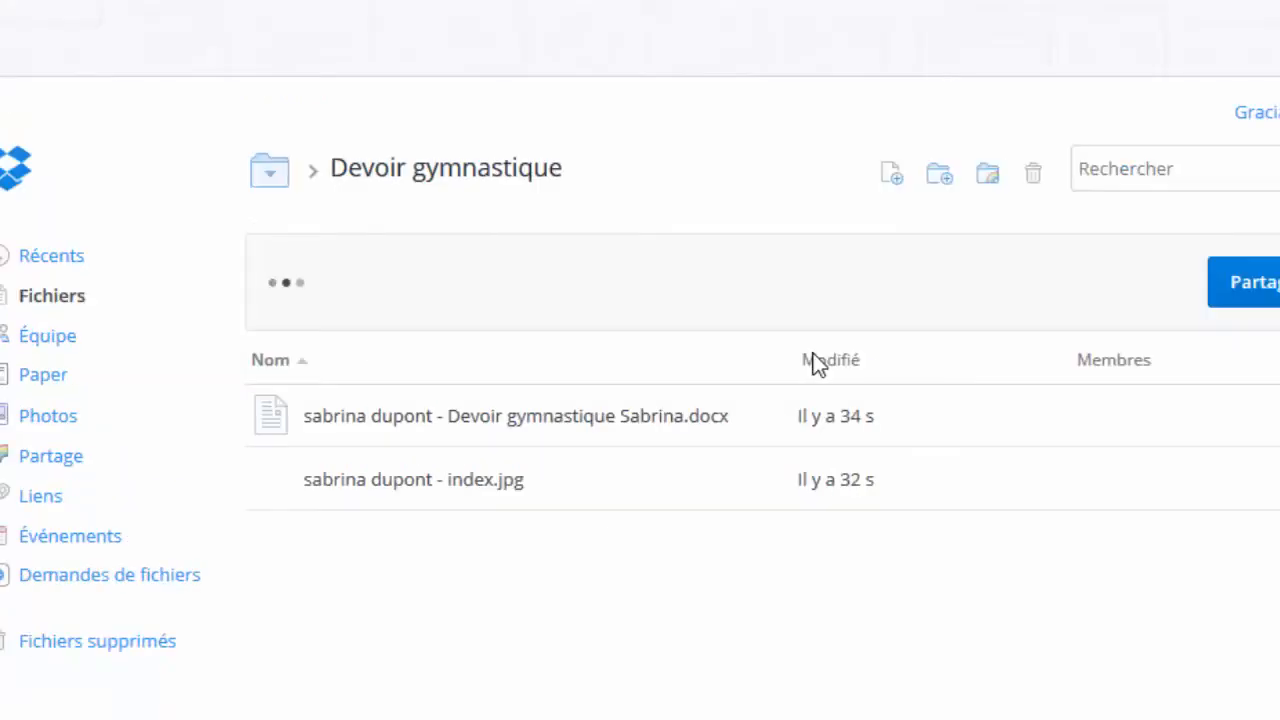